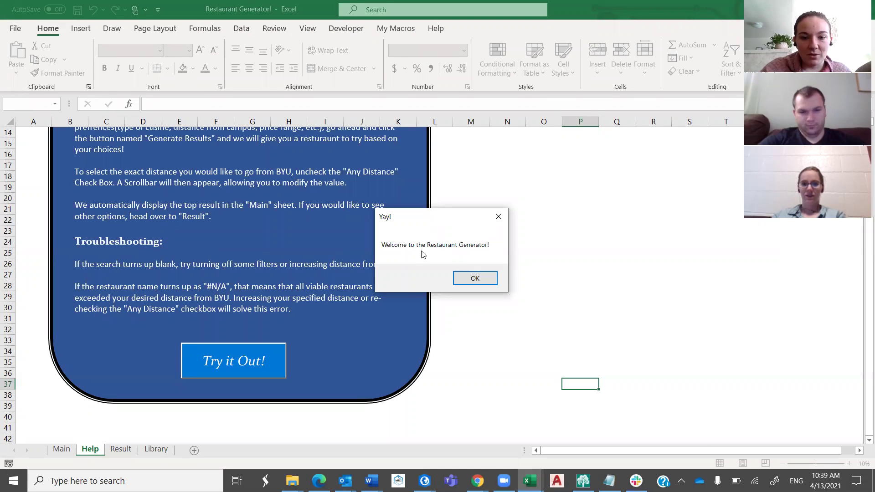
- Dismiss the welcome message and read through the instructions and troubleshooting notes on the Help sheet
{"action": "left_click", "coordinate": [475, 279]}
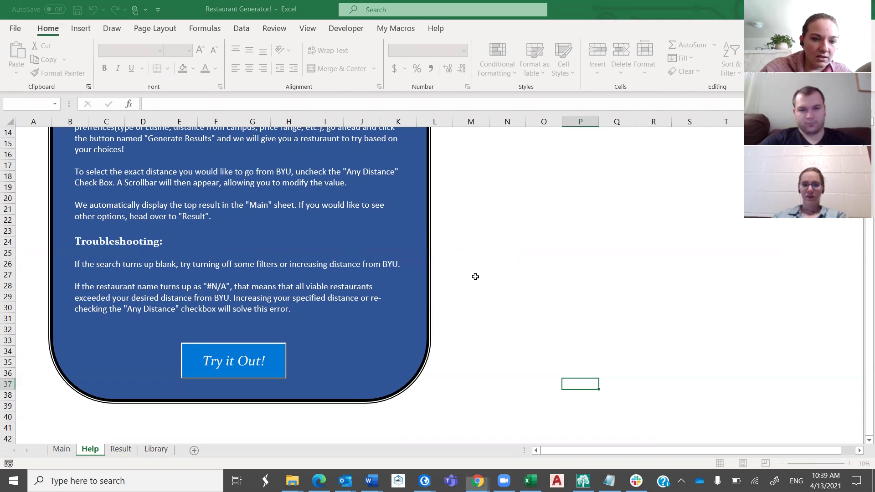
{"action": "scroll", "coordinate": [465, 254], "scroll_direction": "up", "scroll_amount": 4}
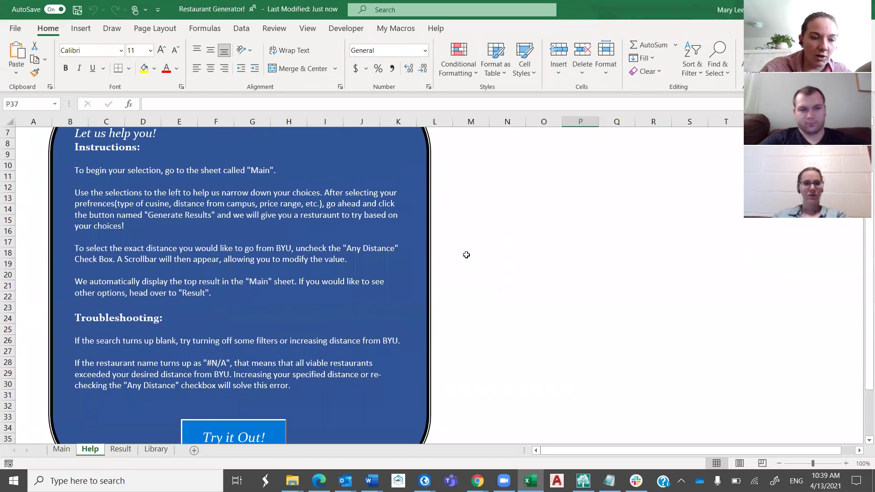
{"action": "scroll", "coordinate": [465, 234], "scroll_direction": "down", "scroll_amount": 1}
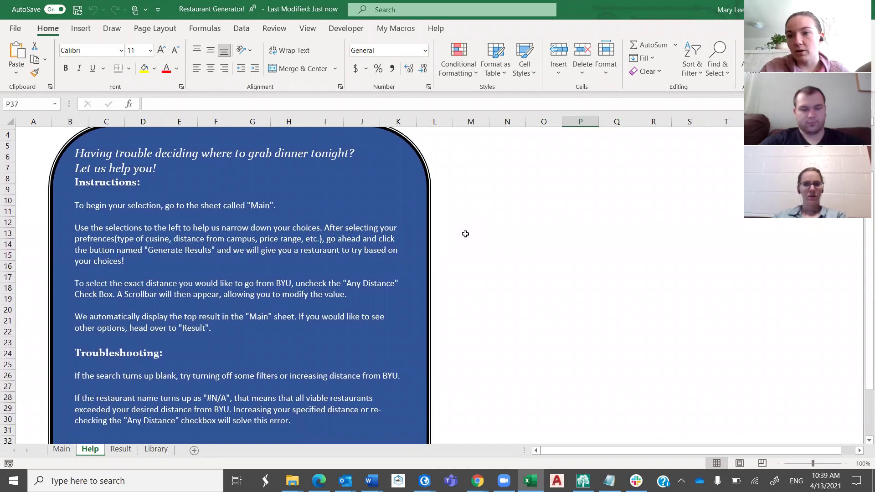
{"action": "scroll", "coordinate": [465, 233], "scroll_direction": "down", "scroll_amount": 1}
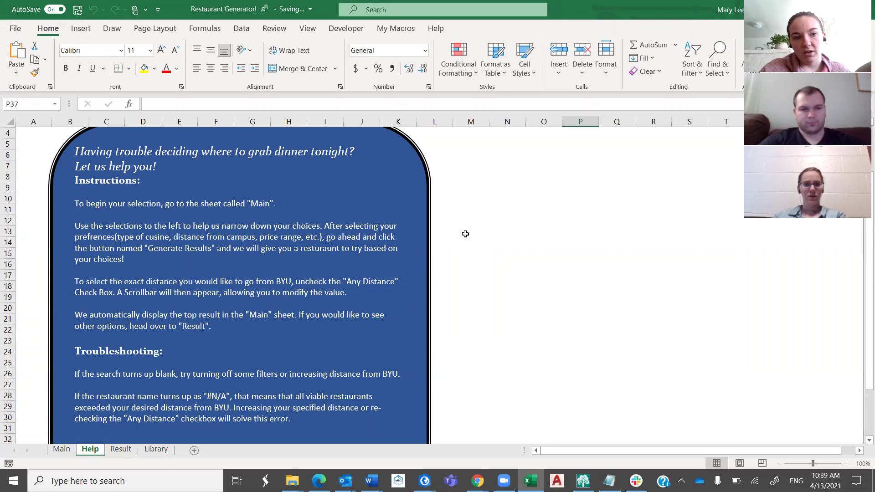
{"action": "scroll", "coordinate": [466, 233], "scroll_direction": "down", "scroll_amount": 1}
{"action": "scroll", "coordinate": [465, 234], "scroll_direction": "down", "scroll_amount": 2}
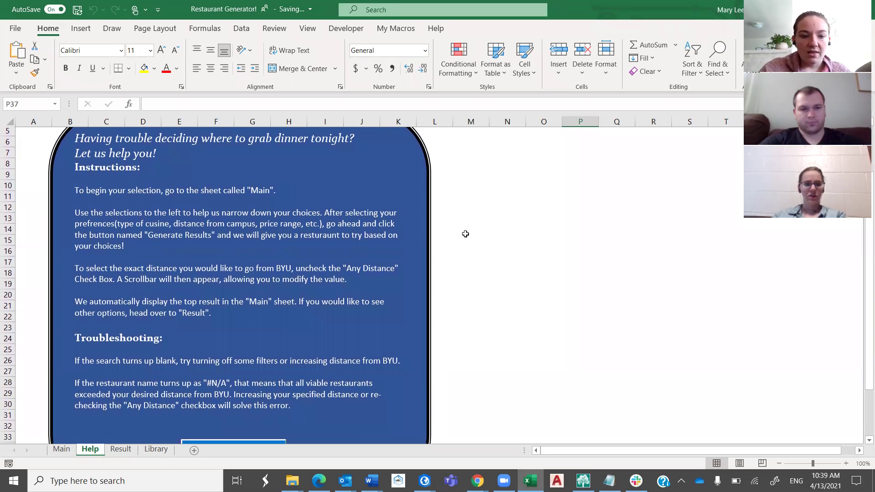
{"action": "scroll", "coordinate": [465, 234], "scroll_direction": "down", "scroll_amount": 4}
{"action": "scroll", "coordinate": [465, 234], "scroll_direction": "down", "scroll_amount": 1}
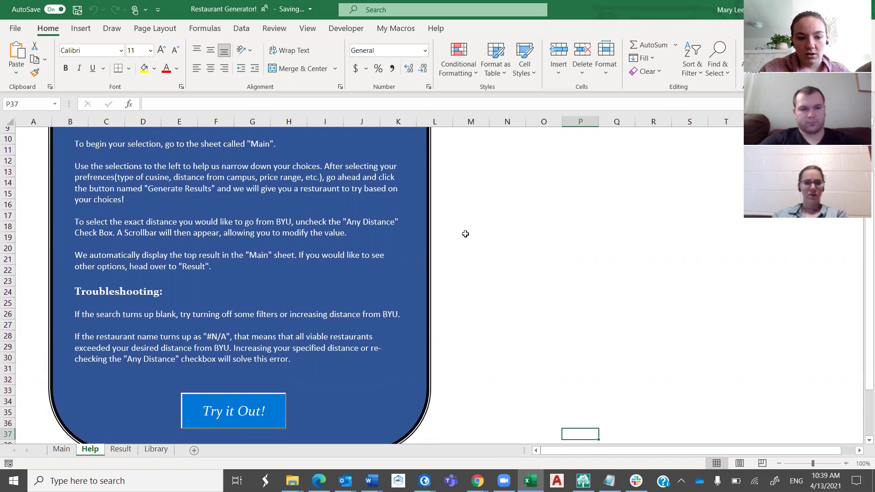
{"action": "scroll", "coordinate": [465, 234], "scroll_direction": "up", "scroll_amount": 1}
- Launch the generator from the Help sheet and look over the selection form on the Main sheet
{"action": "left_click", "coordinate": [215, 414]}
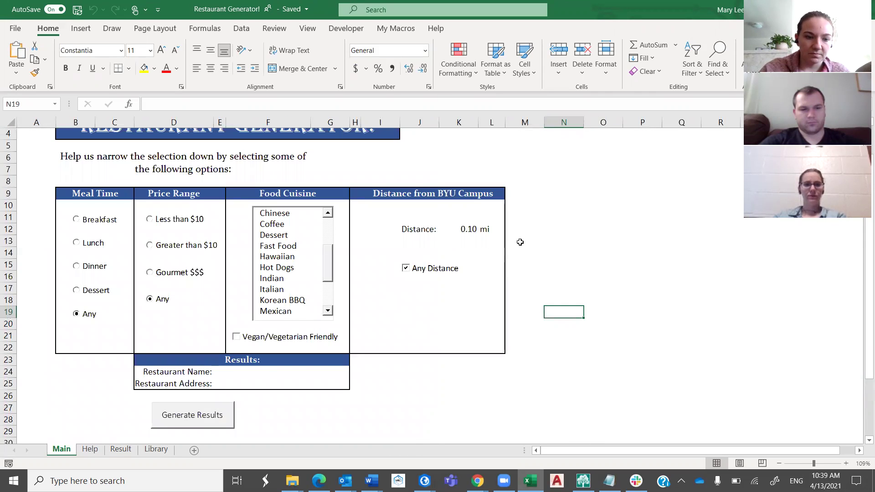
{"action": "scroll", "coordinate": [579, 211], "scroll_direction": "up", "scroll_amount": 1}
{"action": "scroll", "coordinate": [579, 212], "scroll_direction": "down", "scroll_amount": 1}
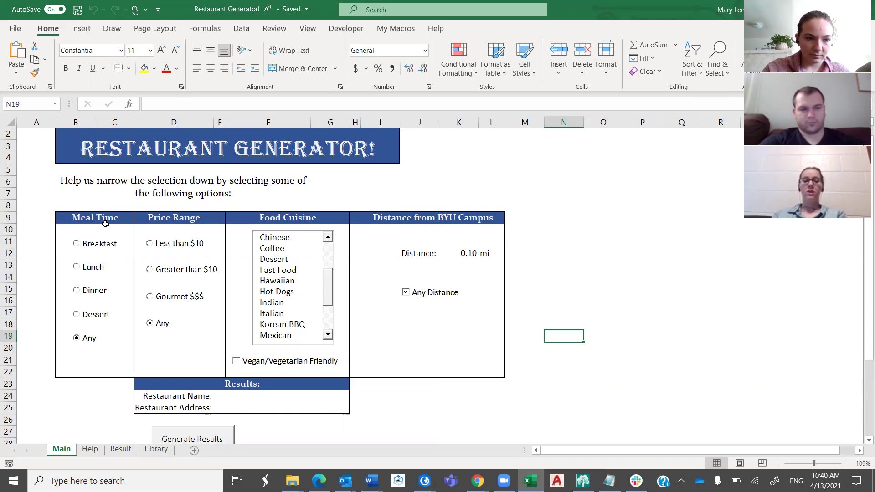
- Try the Breakfast and Lunch meal times and set the meal time back to Any
{"action": "left_click", "coordinate": [79, 244]}
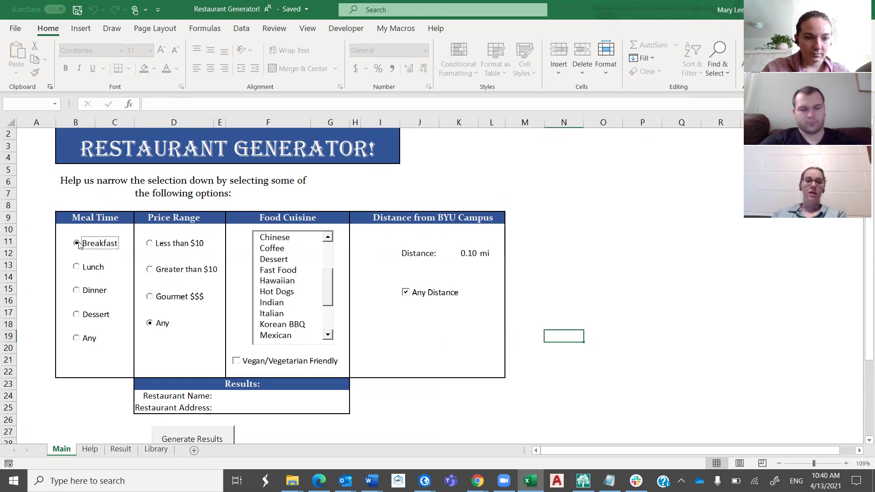
{"action": "left_click", "coordinate": [78, 270]}
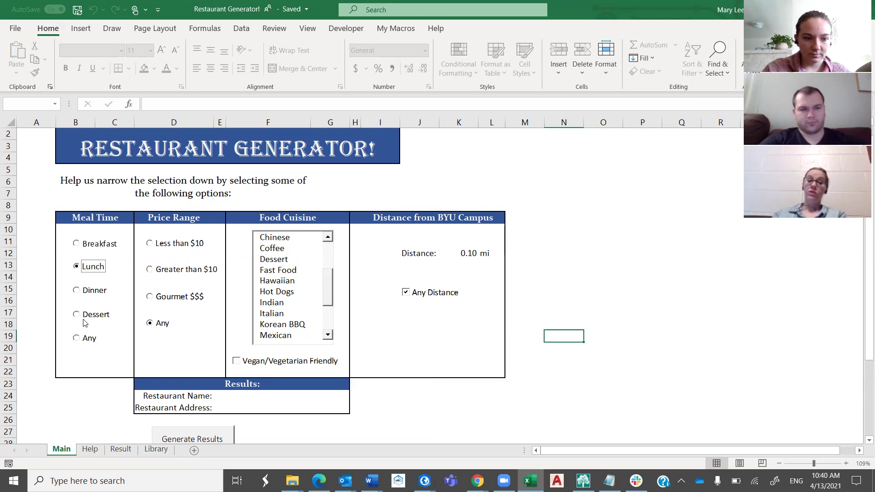
{"action": "left_click", "coordinate": [76, 339]}
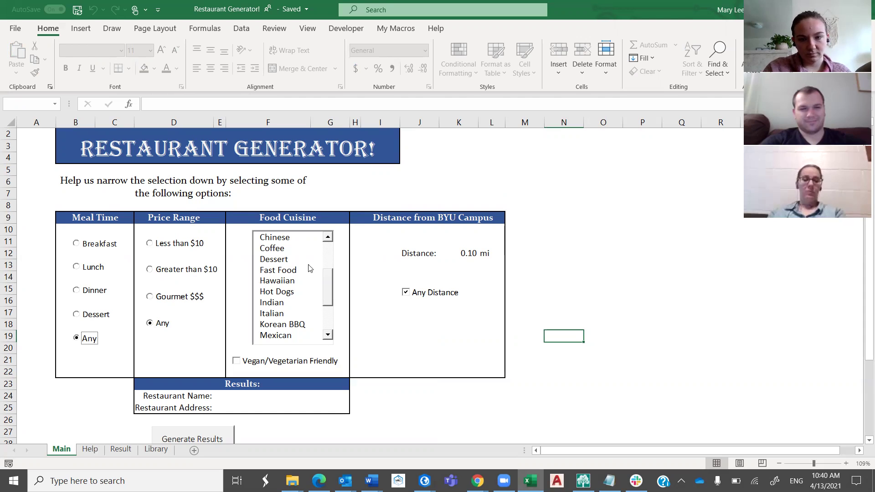
- Look through the whole Food Cuisine list and switch the Vegan/Vegetarian Friendly filter on and off again
{"action": "left_click_drag", "start_coordinate": [328, 291], "coordinate": [325, 327]}
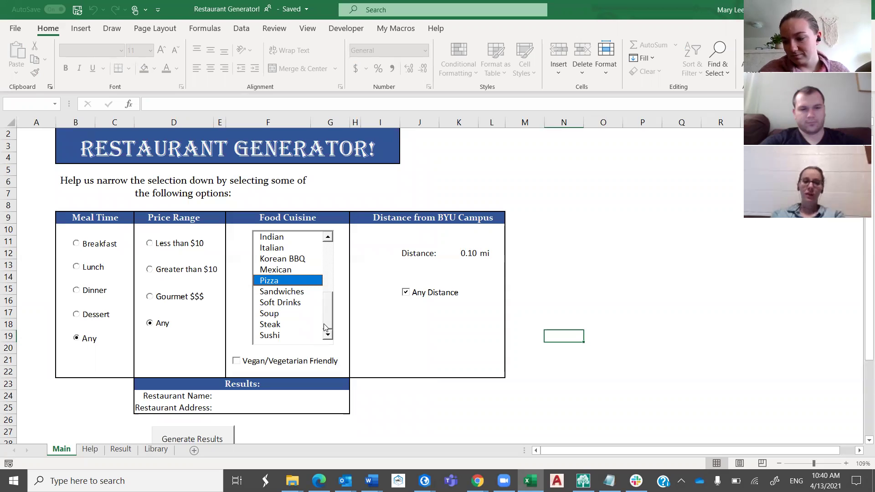
{"action": "left_click_drag", "start_coordinate": [325, 327], "coordinate": [321, 256]}
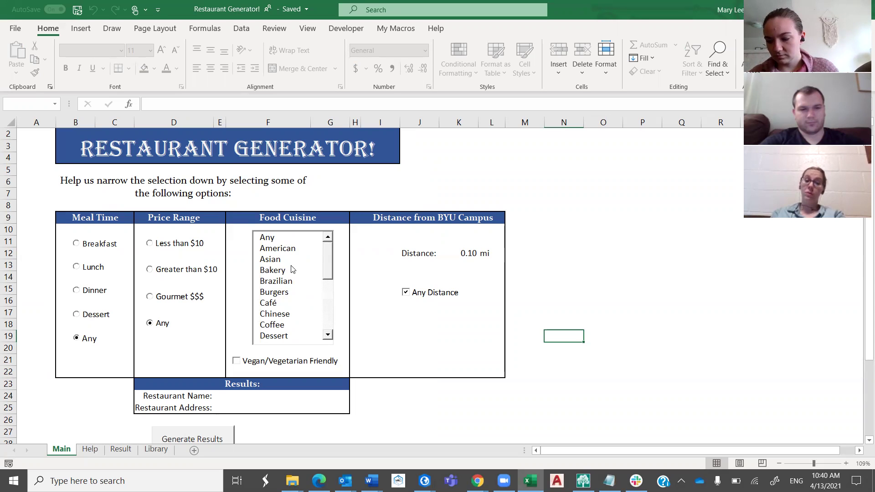
{"action": "left_click_drag", "start_coordinate": [327, 259], "coordinate": [336, 415]}
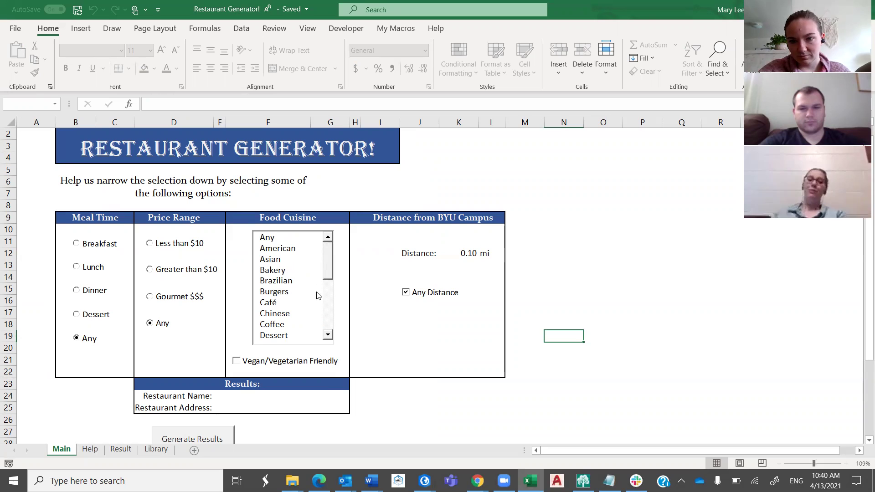
{"action": "left_click", "coordinate": [236, 362]}
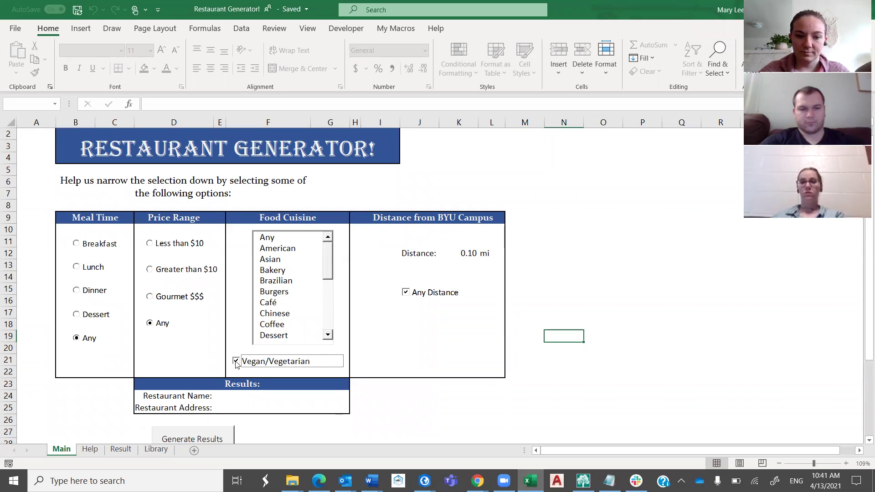
{"action": "left_click", "coordinate": [237, 362]}
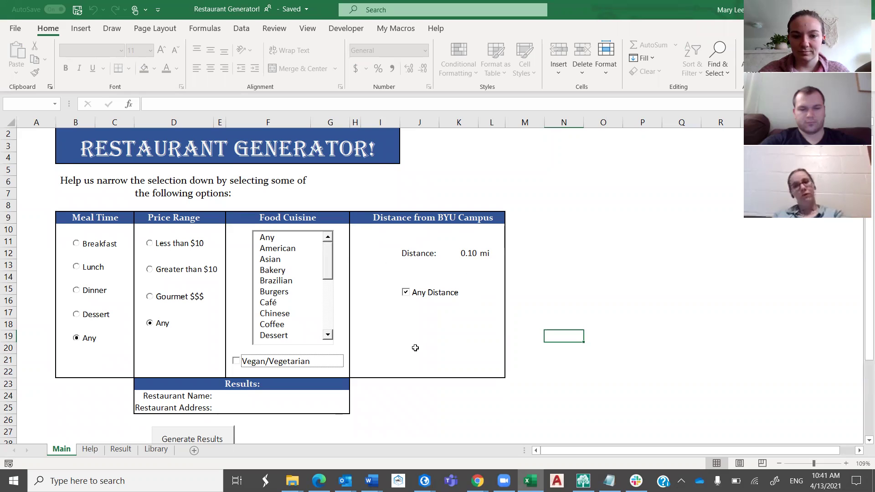
- Turn off Any Distance and set the distance from BYU campus to 2.70 mi
{"action": "left_click", "coordinate": [406, 292]}
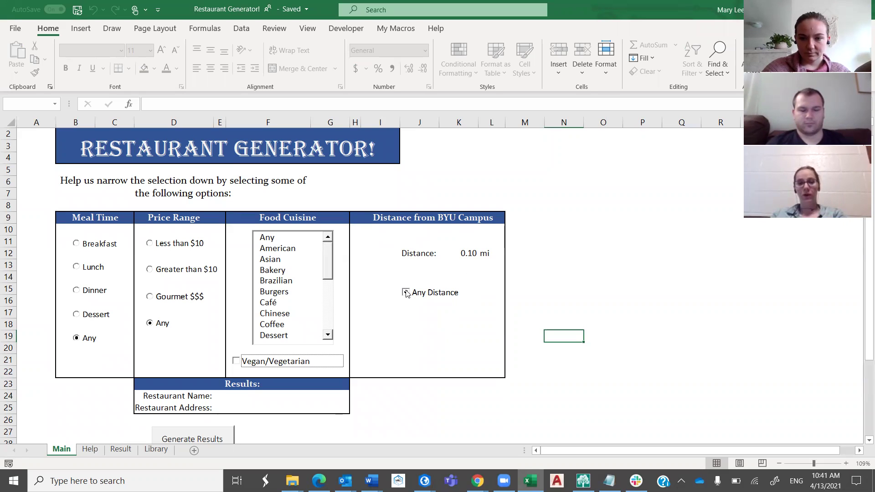
{"action": "left_click", "coordinate": [405, 292]}
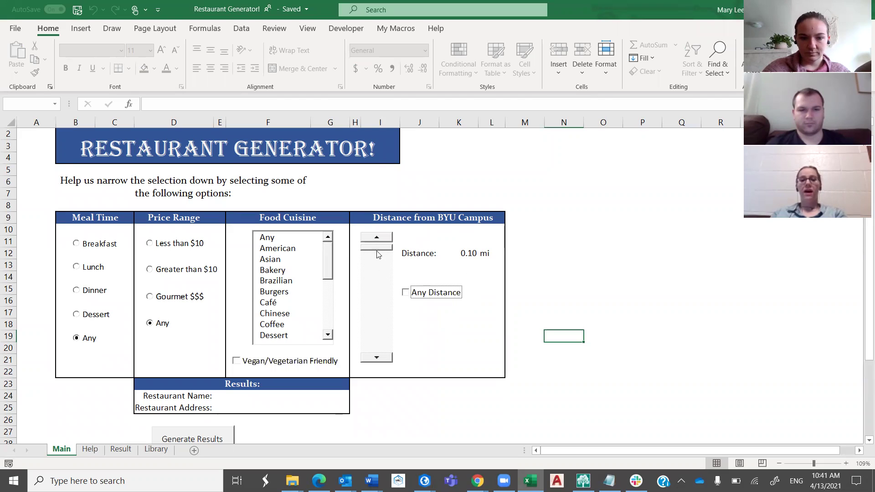
{"action": "left_click_drag", "start_coordinate": [377, 248], "coordinate": [381, 304]}
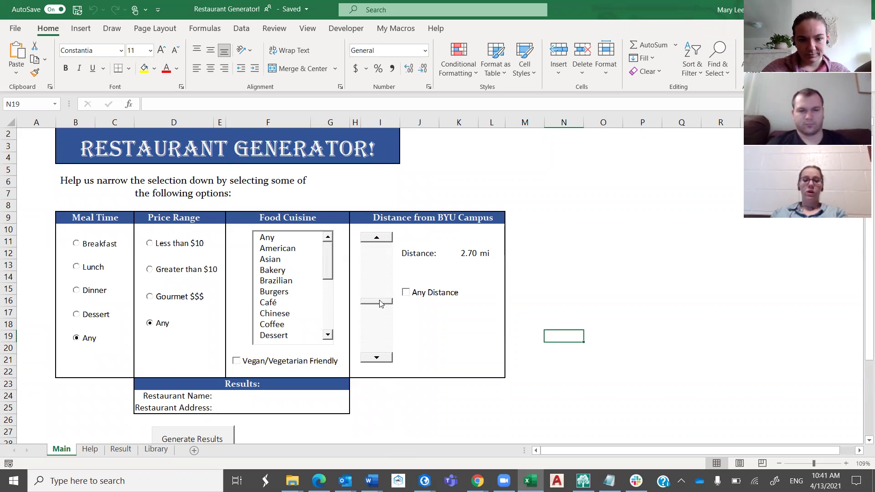
- Generate a restaurant for the Bakery cuisine and view the matching entries on the Result sheet
{"action": "left_click", "coordinate": [283, 273]}
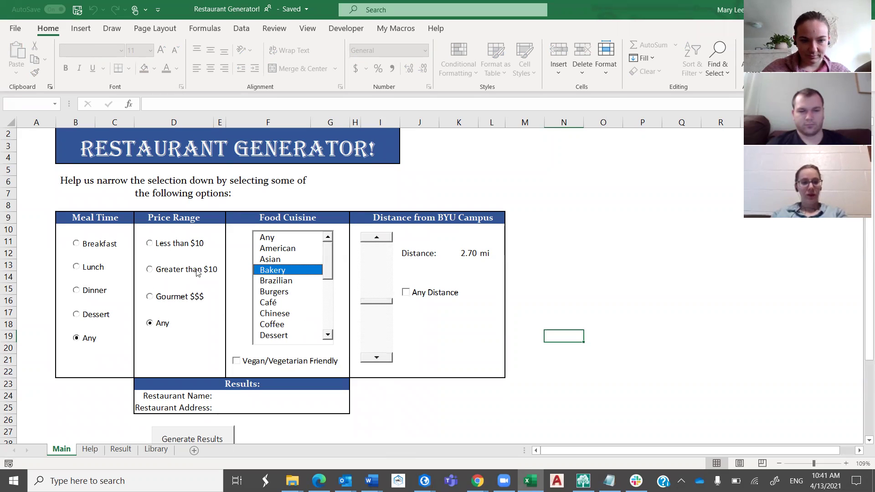
{"action": "scroll", "coordinate": [537, 307], "scroll_direction": "down", "scroll_amount": 1}
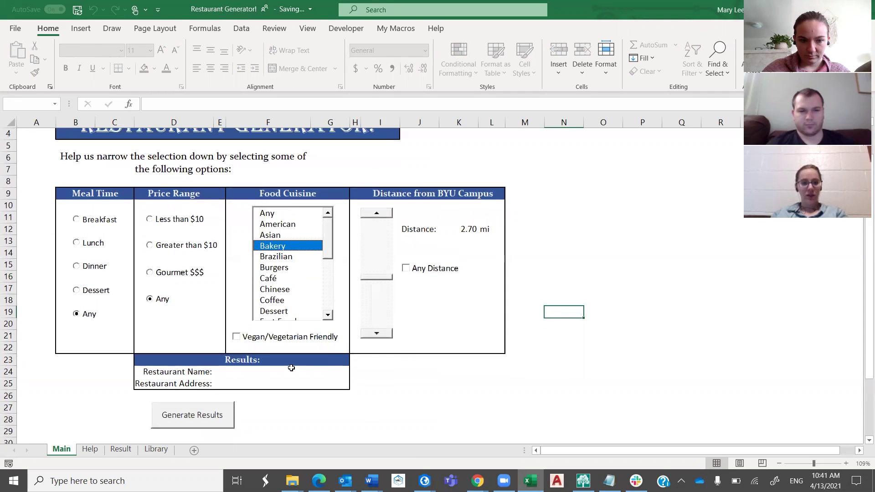
{"action": "left_click", "coordinate": [214, 414]}
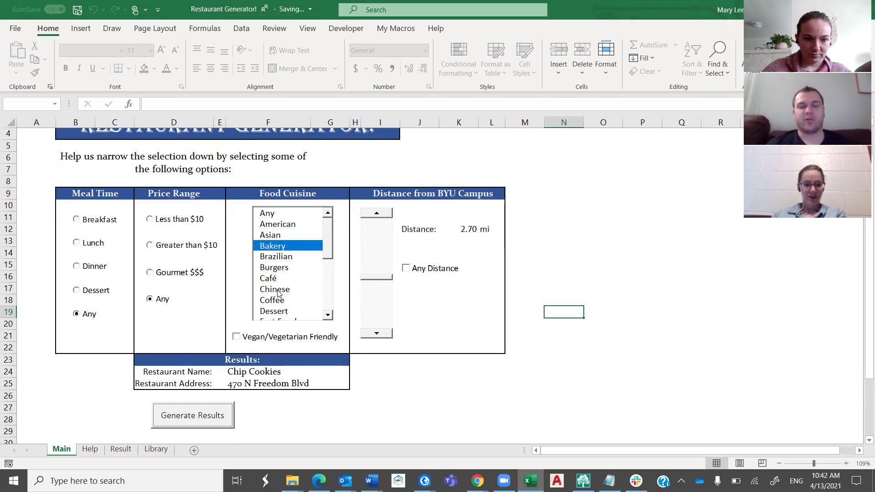
{"action": "left_click_drag", "start_coordinate": [332, 252], "coordinate": [338, 260]}
{"action": "left_click", "coordinate": [118, 450]}
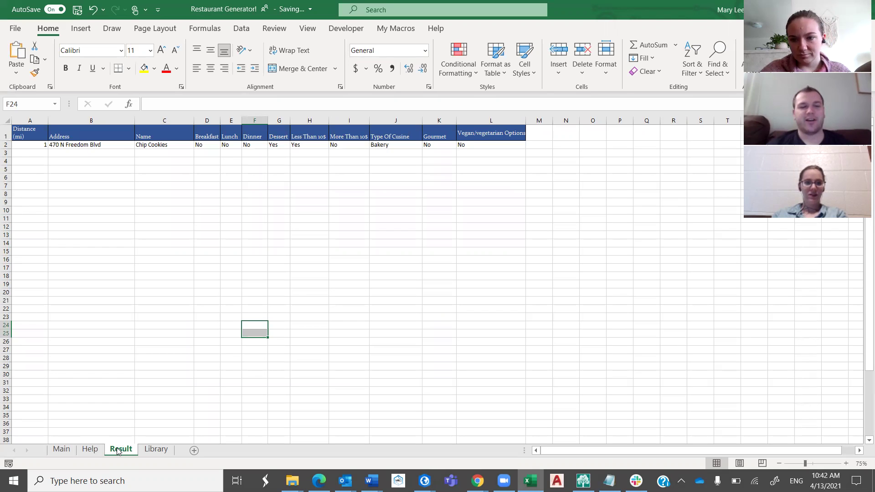
- On the Main sheet, generate a restaurant for Fast Food cuisine, Less than $10 and Dinner
{"action": "left_click", "coordinate": [59, 453]}
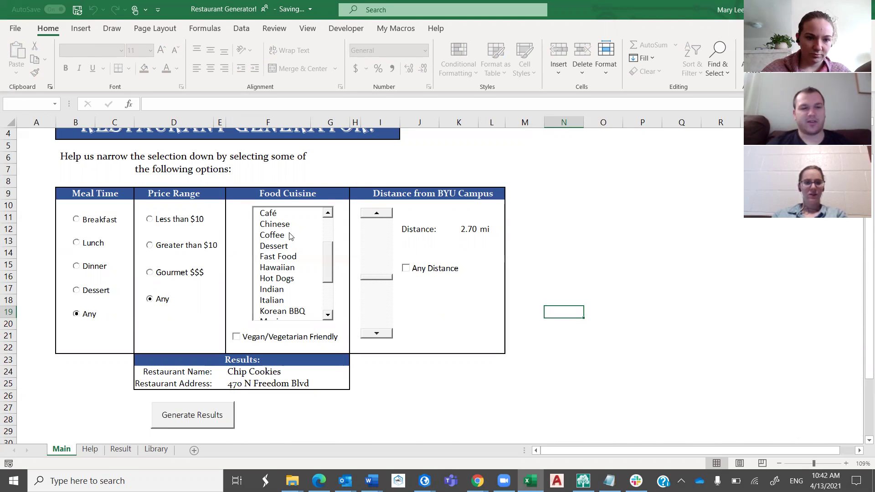
{"action": "left_click_drag", "start_coordinate": [330, 258], "coordinate": [329, 254]}
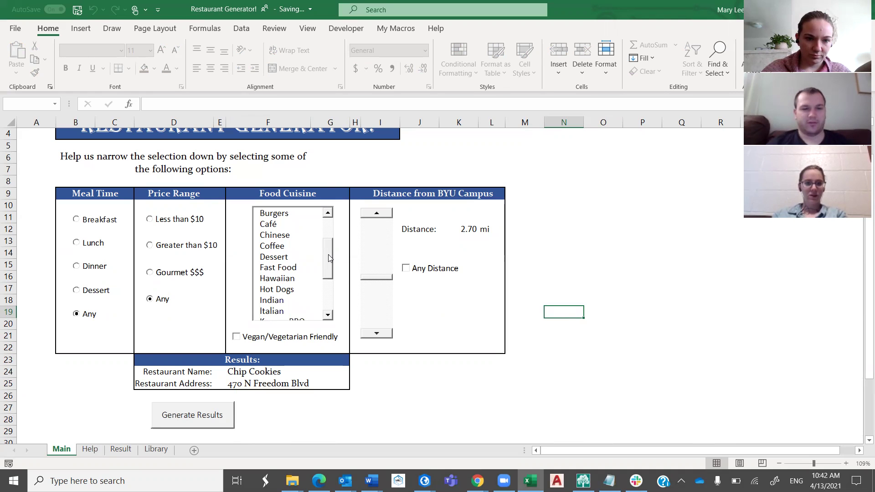
{"action": "left_click", "coordinate": [294, 268]}
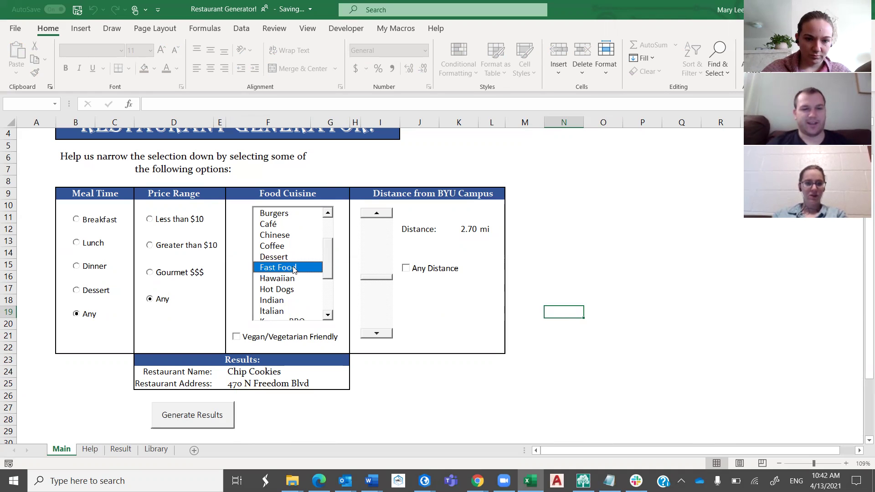
{"action": "left_click", "coordinate": [153, 220]}
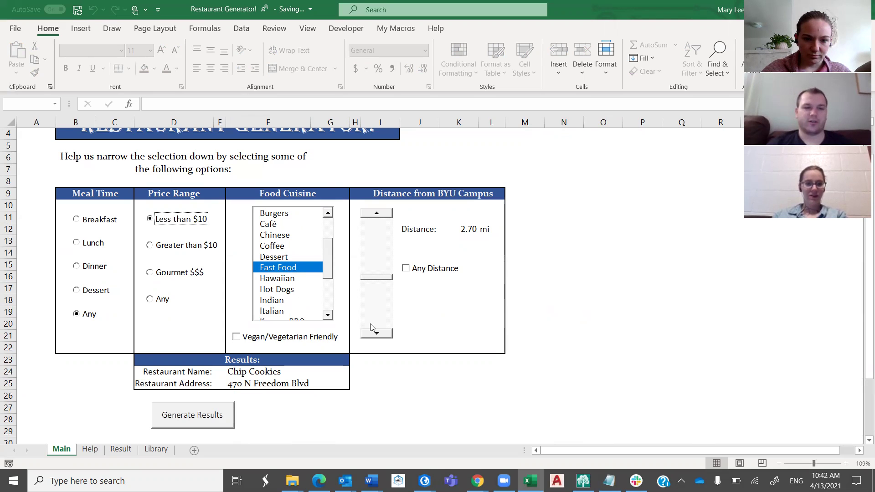
{"action": "left_click", "coordinate": [77, 265]}
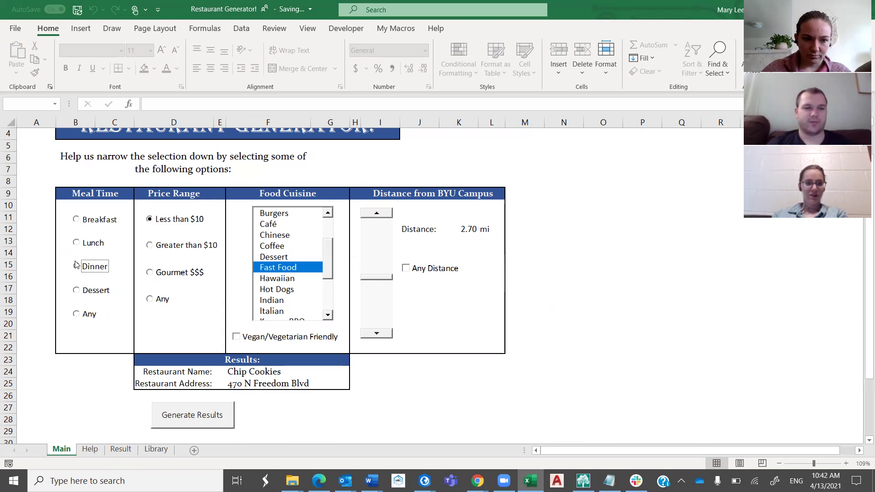
{"action": "left_click", "coordinate": [211, 420]}
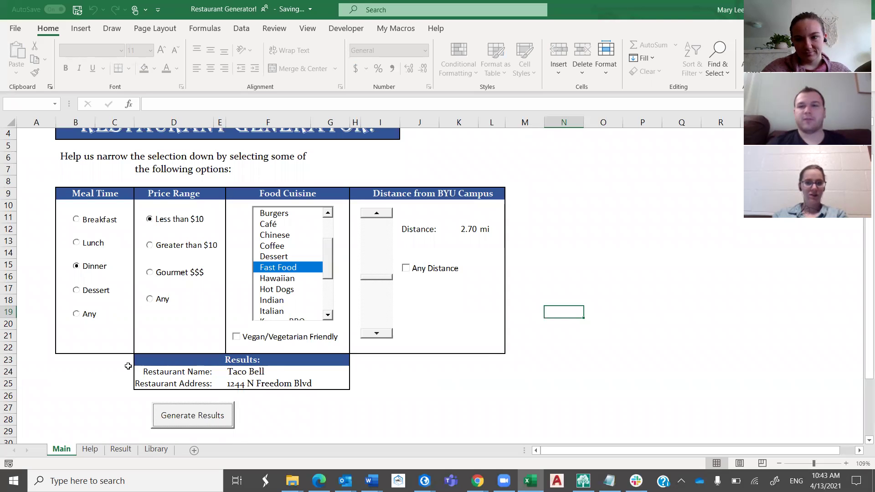
- Review the matches on the Result sheet and the restaurant data on the Library sheet, and return to the Main sheet
{"action": "left_click", "coordinate": [120, 453]}
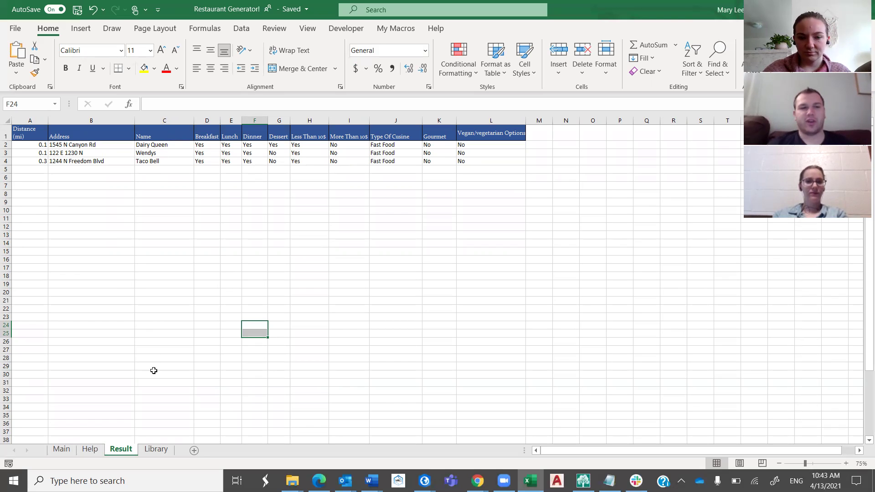
{"action": "left_click", "coordinate": [156, 450]}
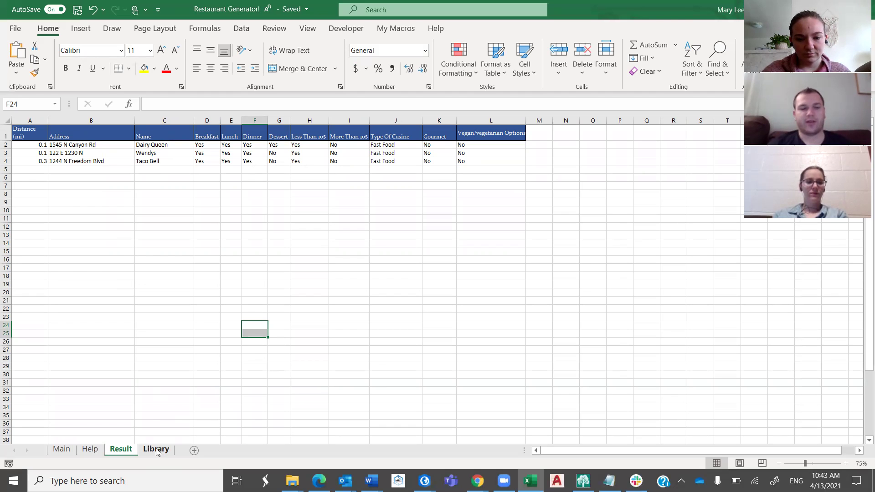
{"action": "left_click", "coordinate": [156, 449]}
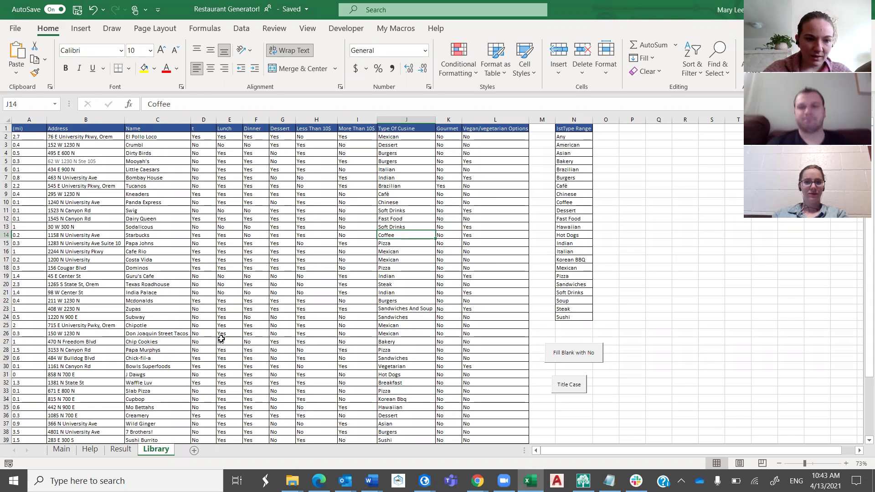
{"action": "left_click", "coordinate": [63, 452]}
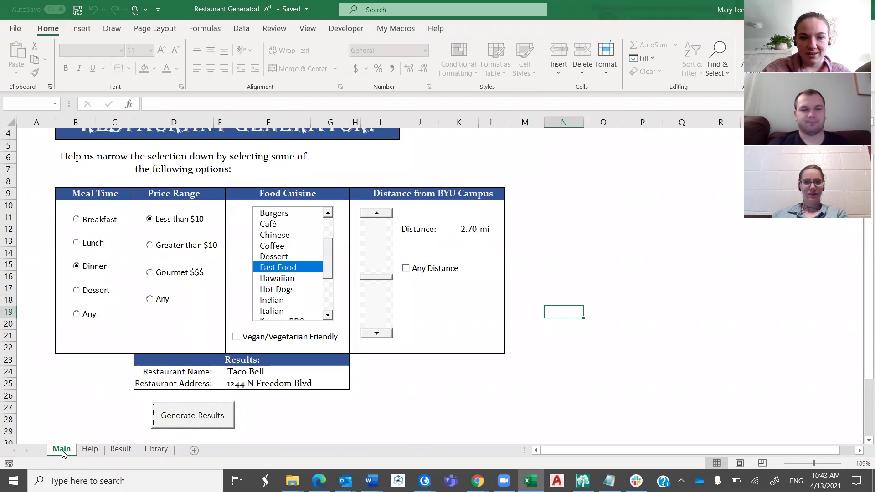